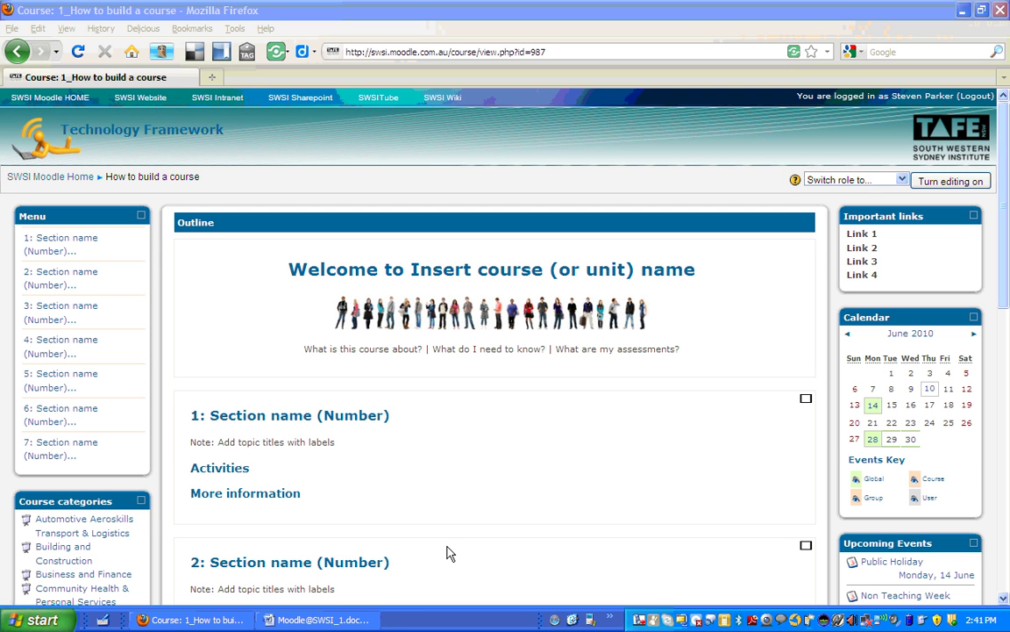
left_click(321, 620)
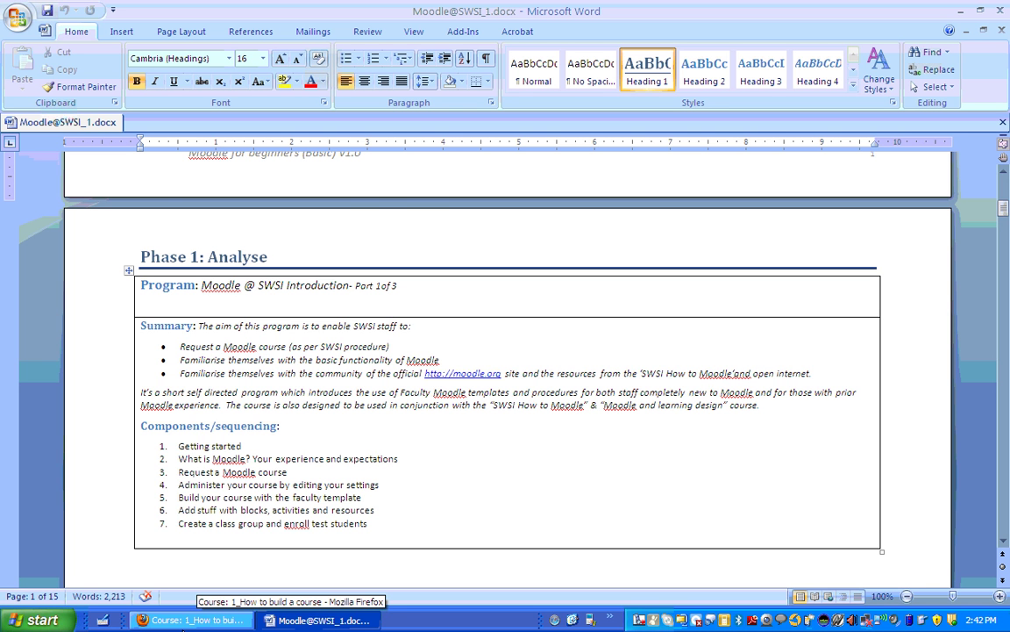
left_click(196, 623)
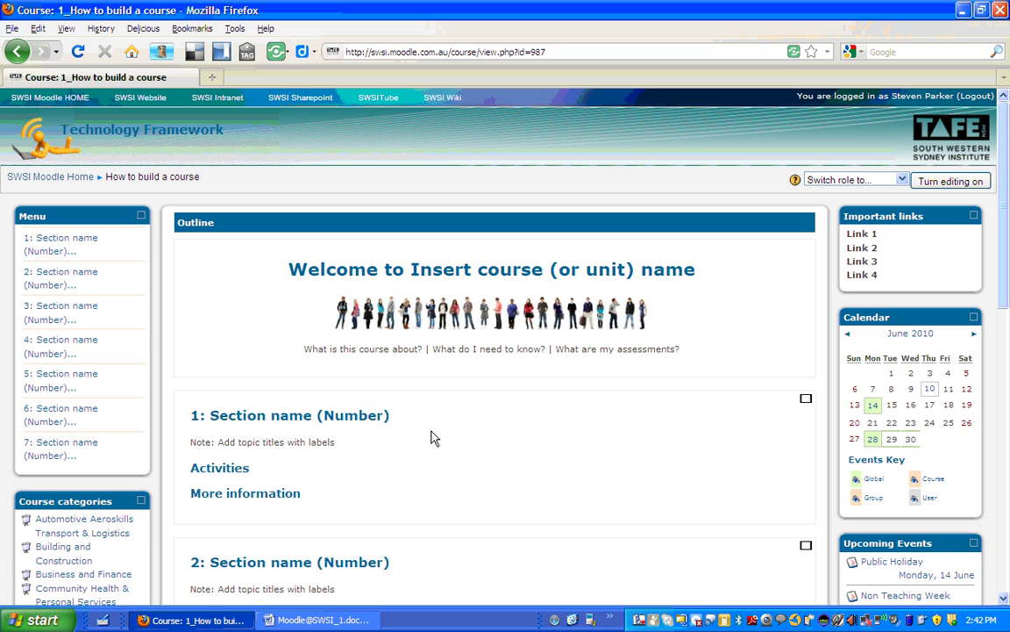
Open the course settings, review the number of weeks/topics and the remaining options down to role renaming, and save the settings
left_click_drag(1007, 195, 976, 478)
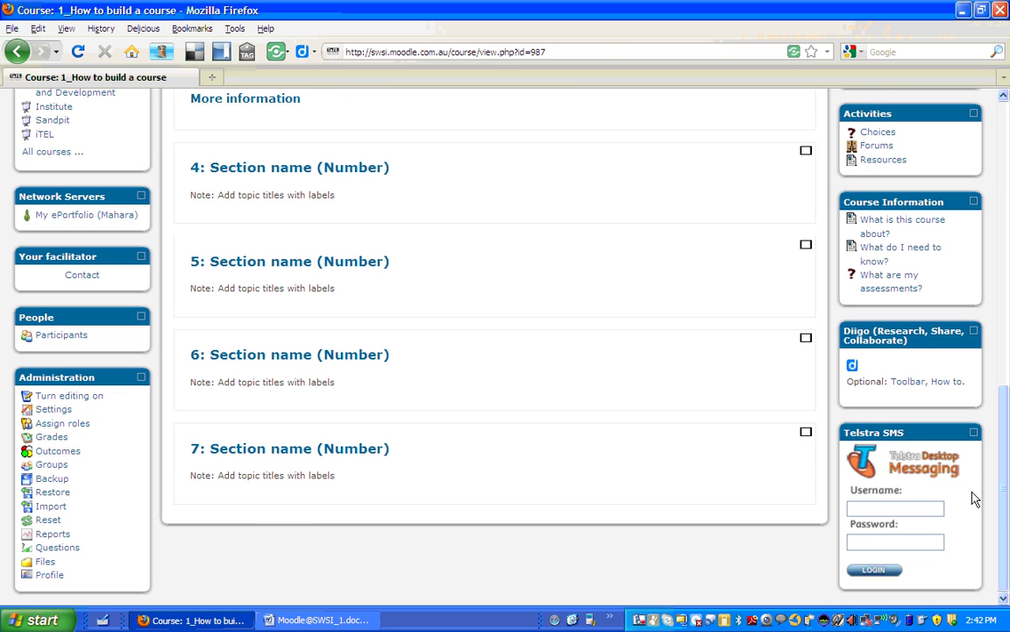
left_click(65, 412)
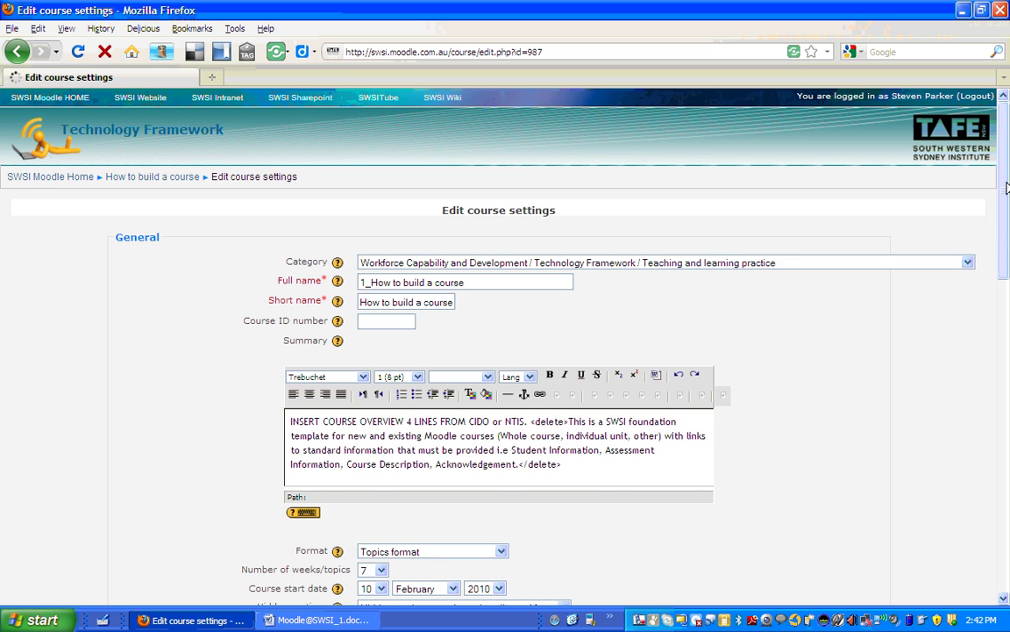
left_click_drag(1007, 186, 1002, 298)
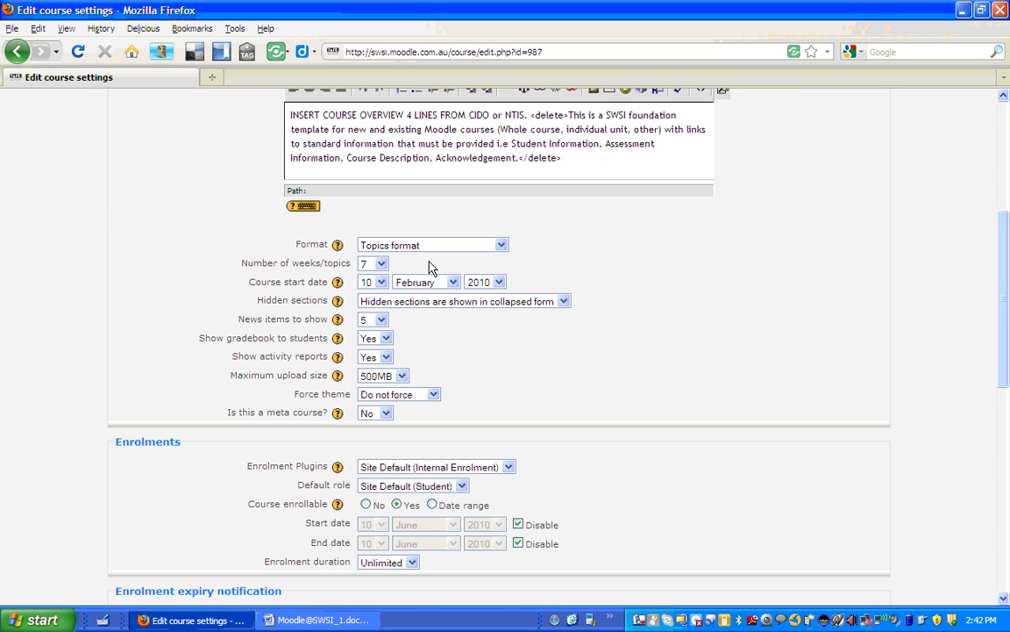
left_click(381, 264)
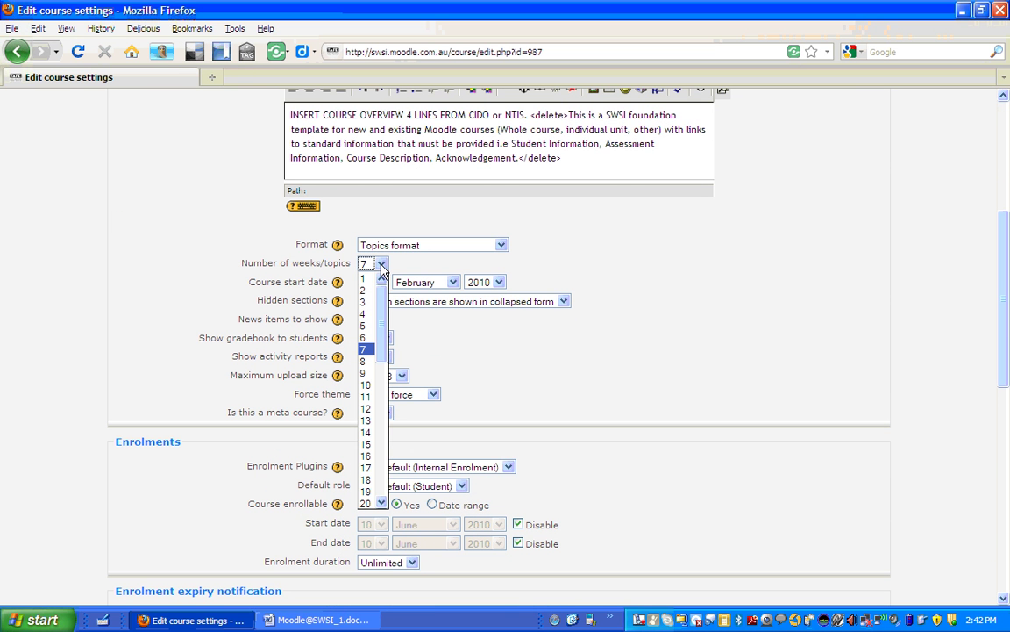
left_click(381, 264)
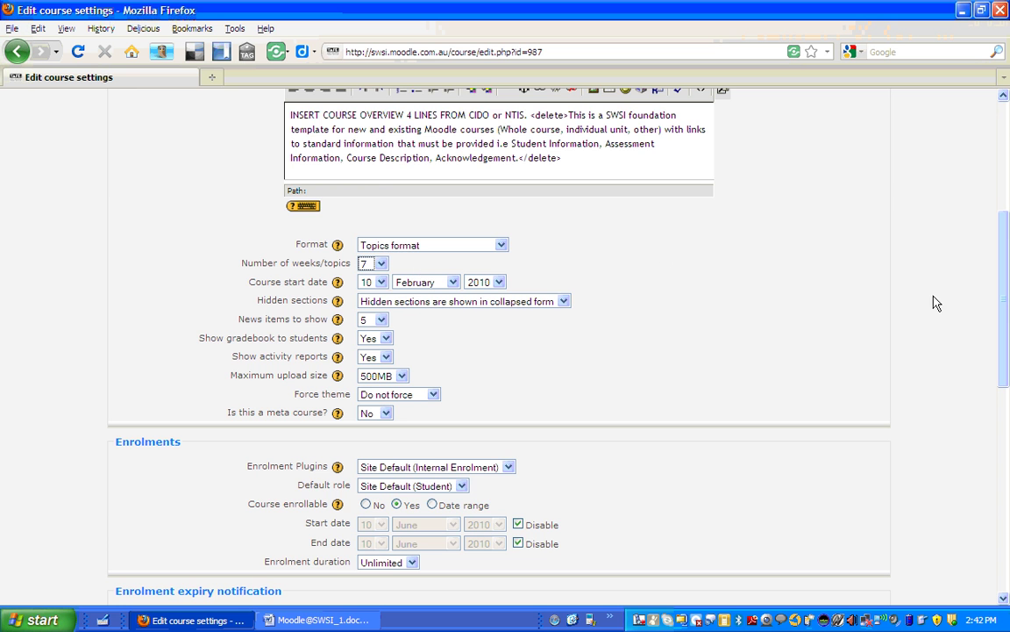
left_click_drag(1000, 291, 1003, 485)
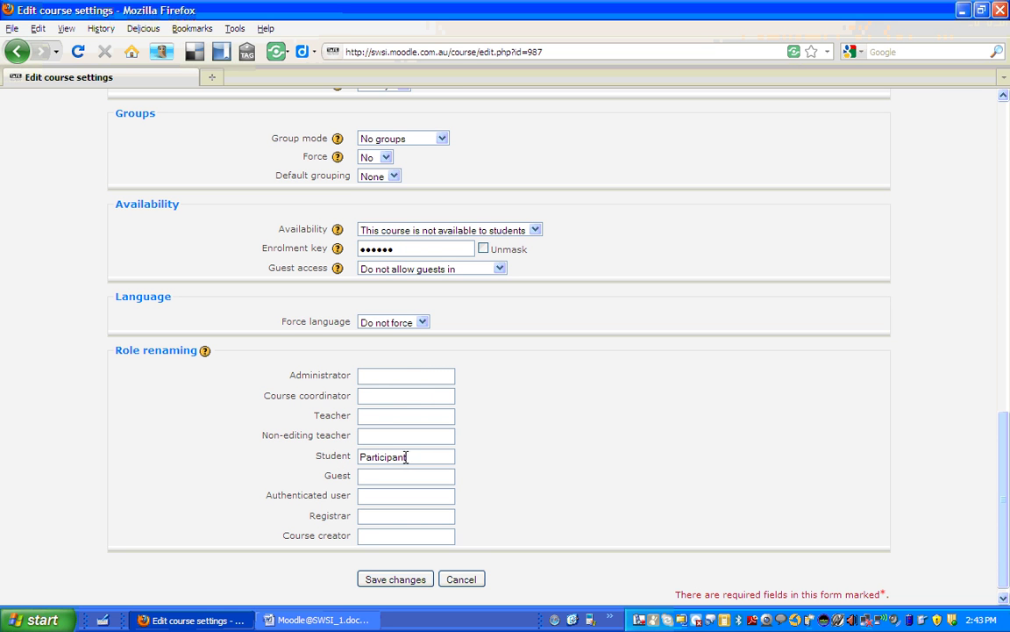
left_click(405, 584)
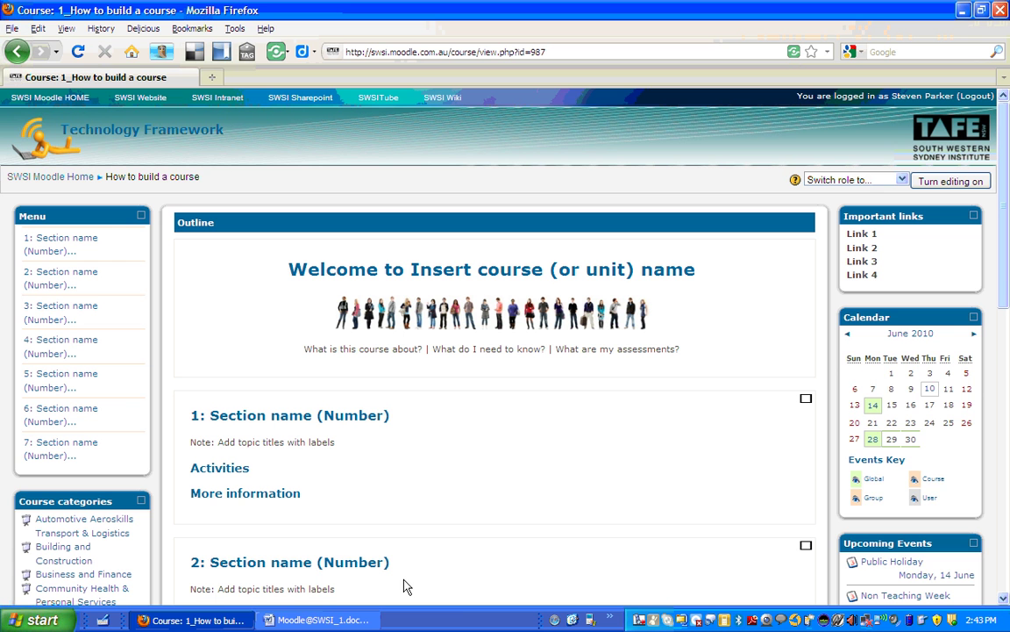
Copy the seven numbered items under Components/sequencing from the Word document into a new Notepad document
left_click(305, 620)
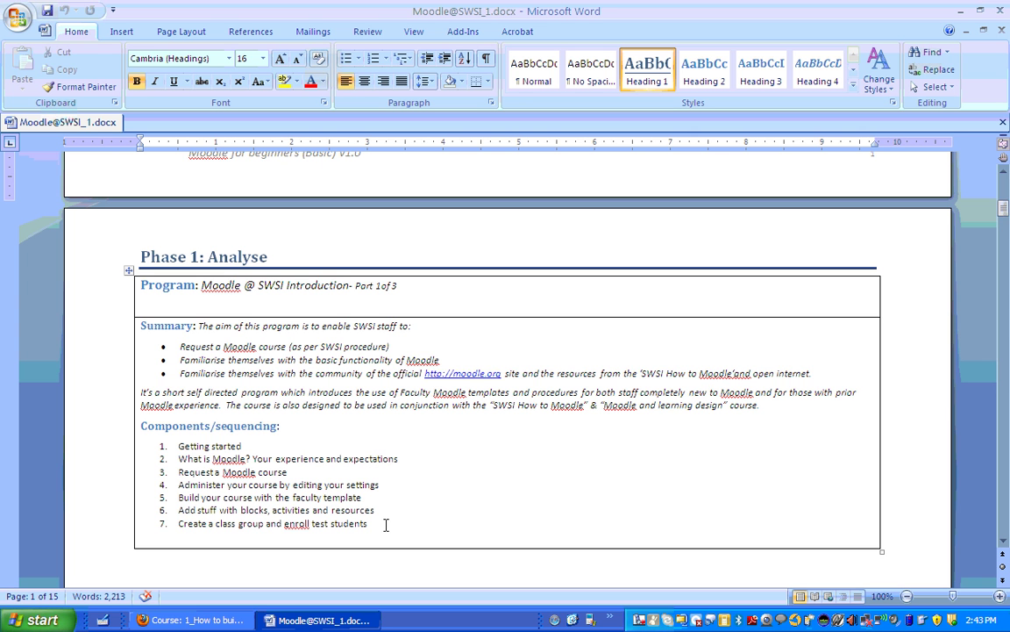
left_click_drag(383, 524, 200, 446)
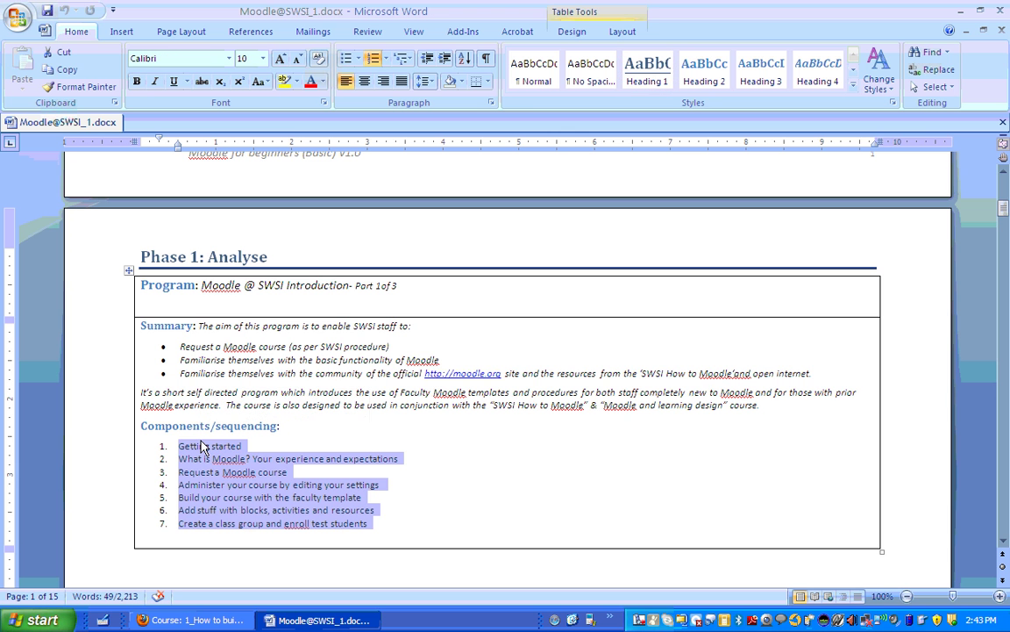
key("ctrl+c")
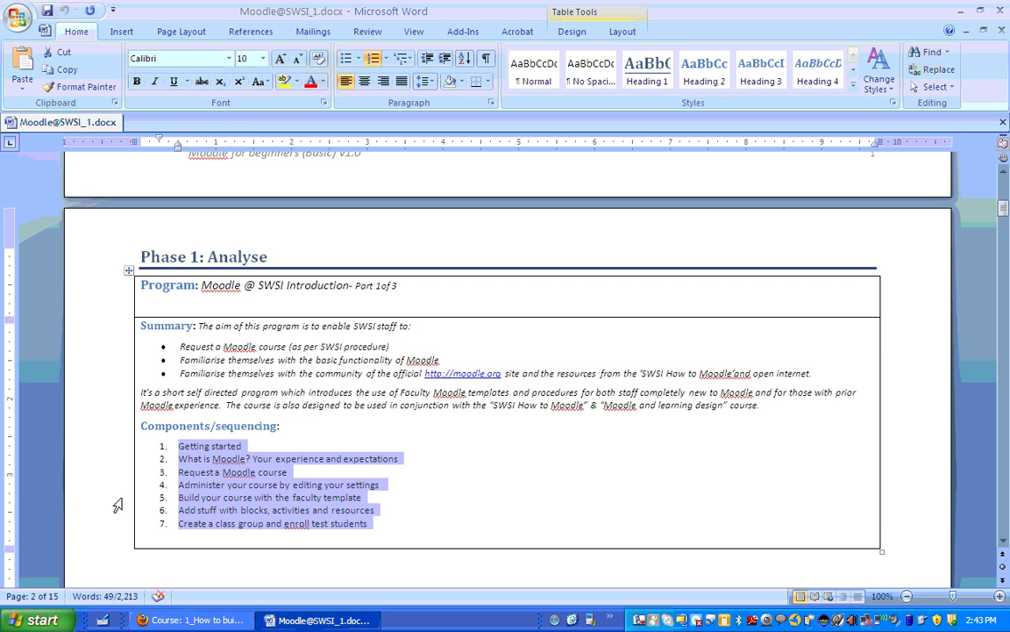
left_click(30, 620)
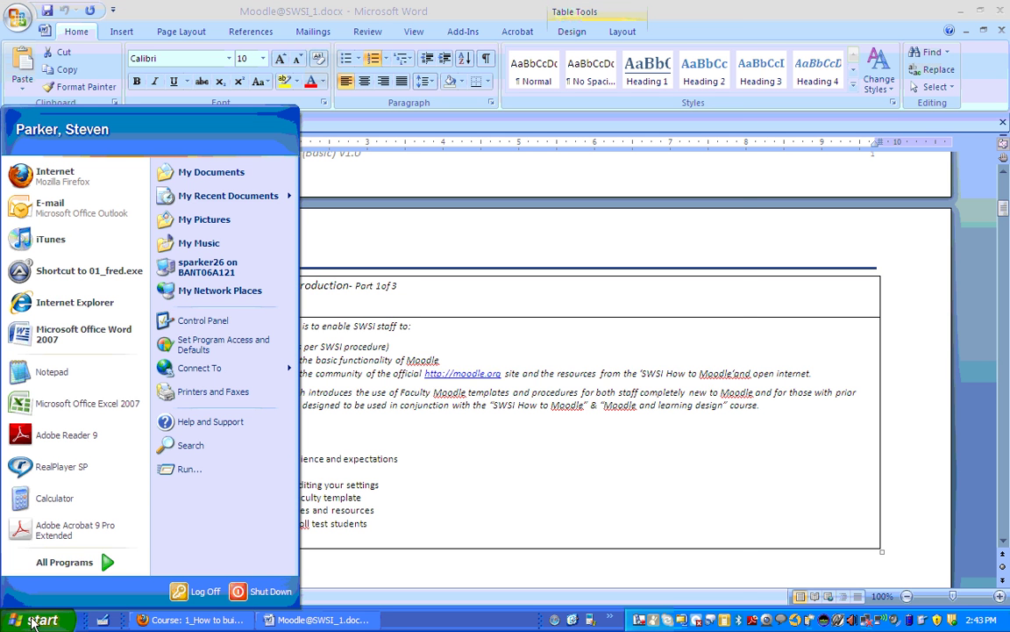
left_click(88, 561)
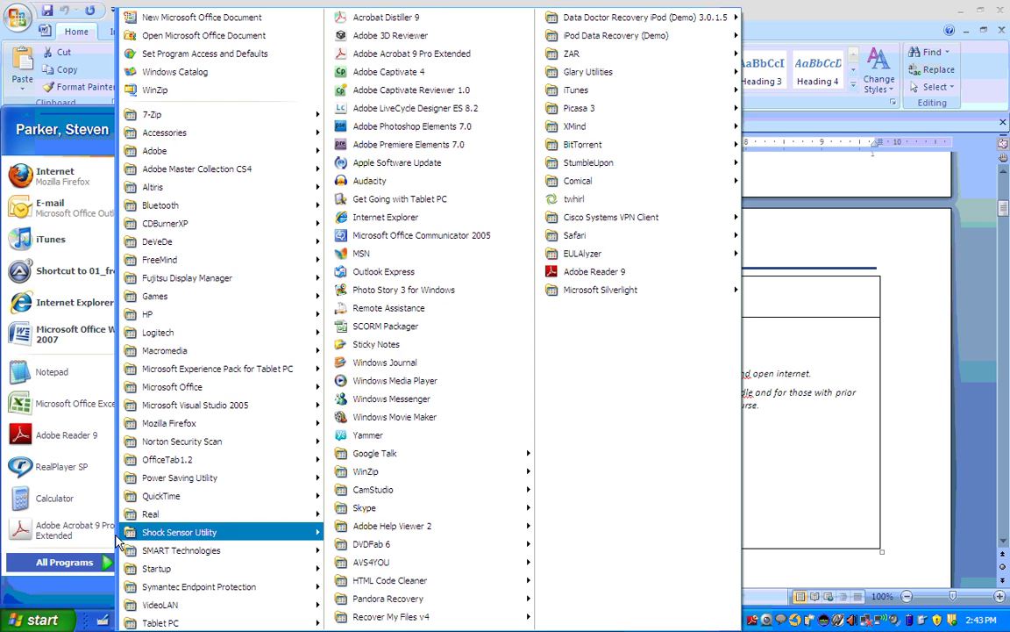
mouse_move(309, 138)
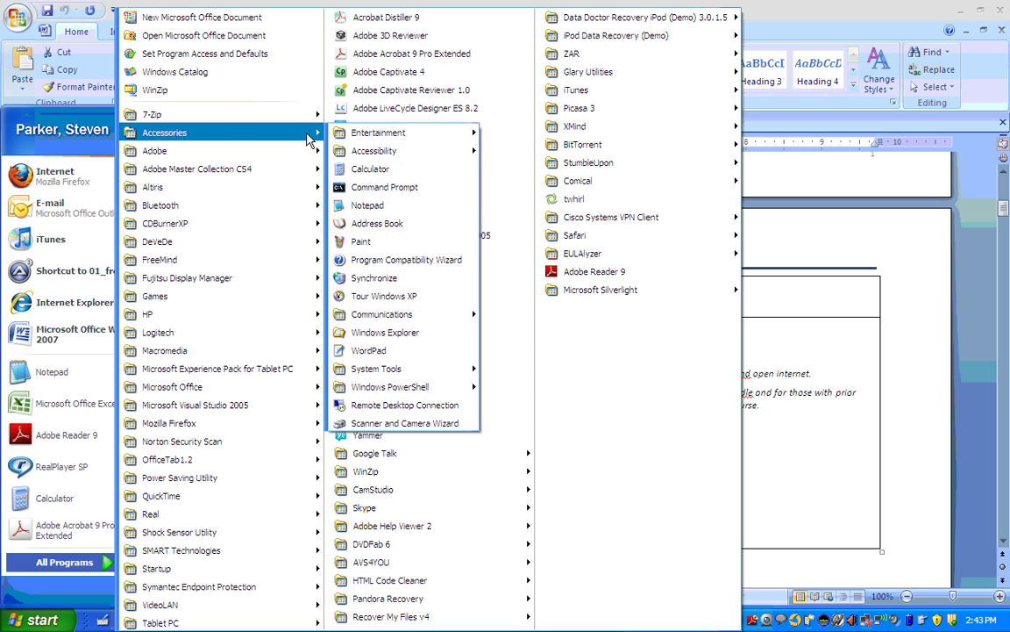
left_click(367, 208)
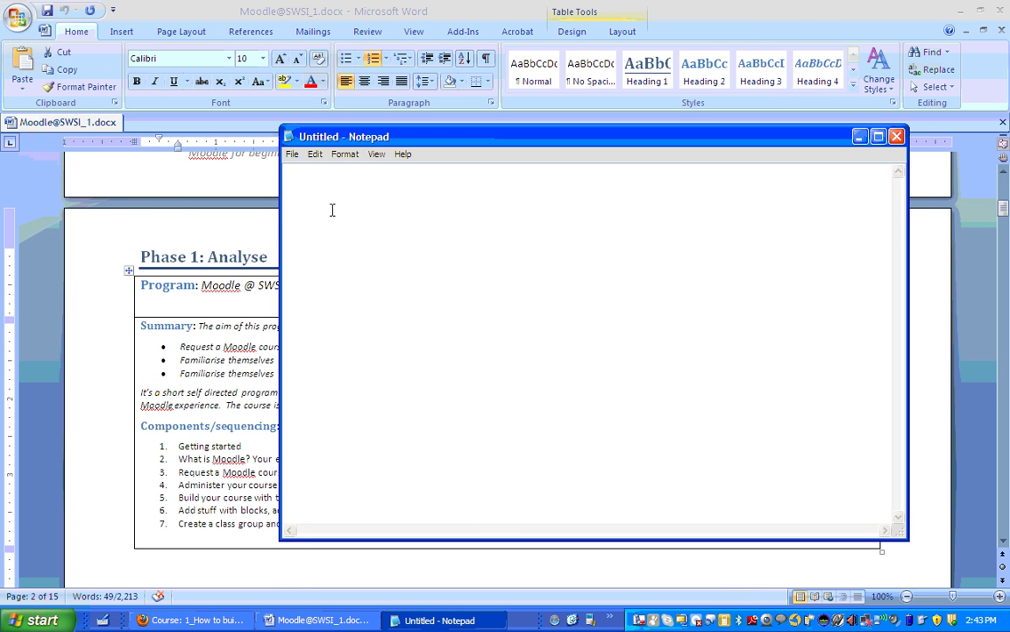
key("ctrl+v")
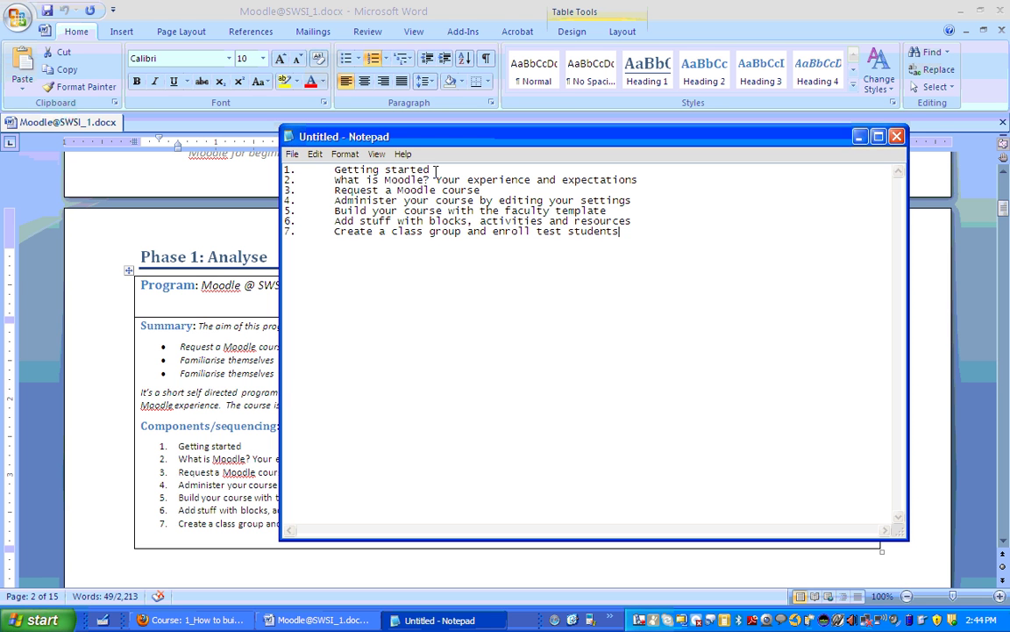
Copy "Getting started" from the Notepad list, then switch to the Moodle course in Firefox and turn editing on
left_click_drag(429, 169, 336, 167)
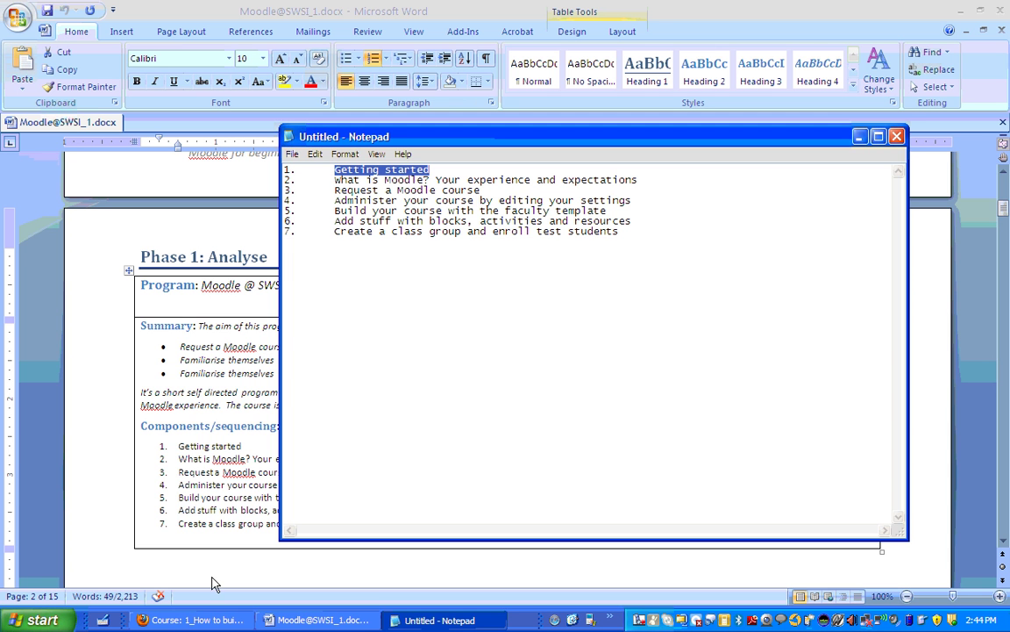
left_click(197, 620)
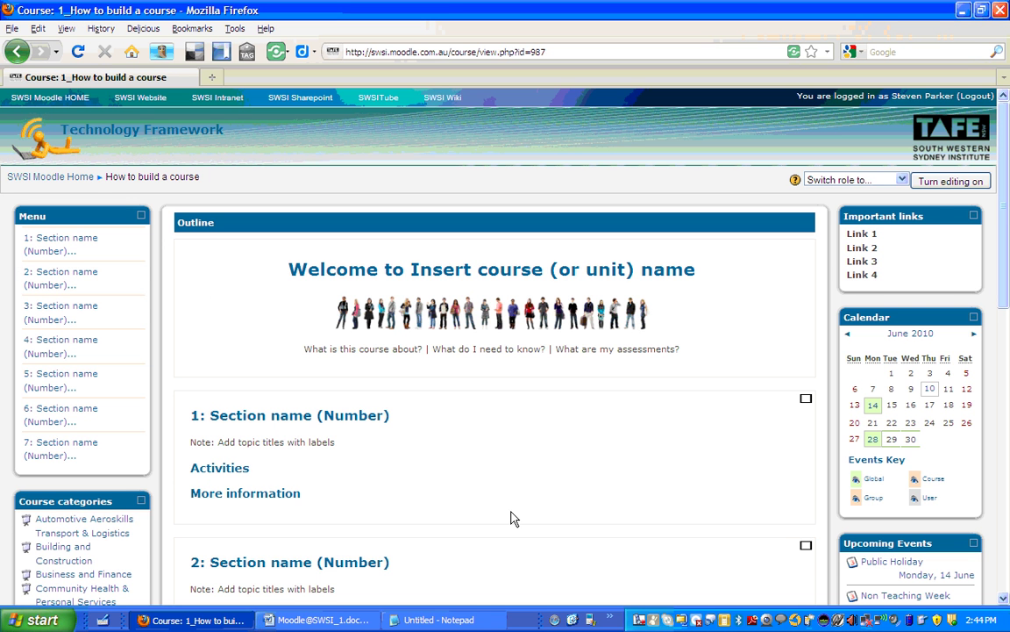
left_click(948, 187)
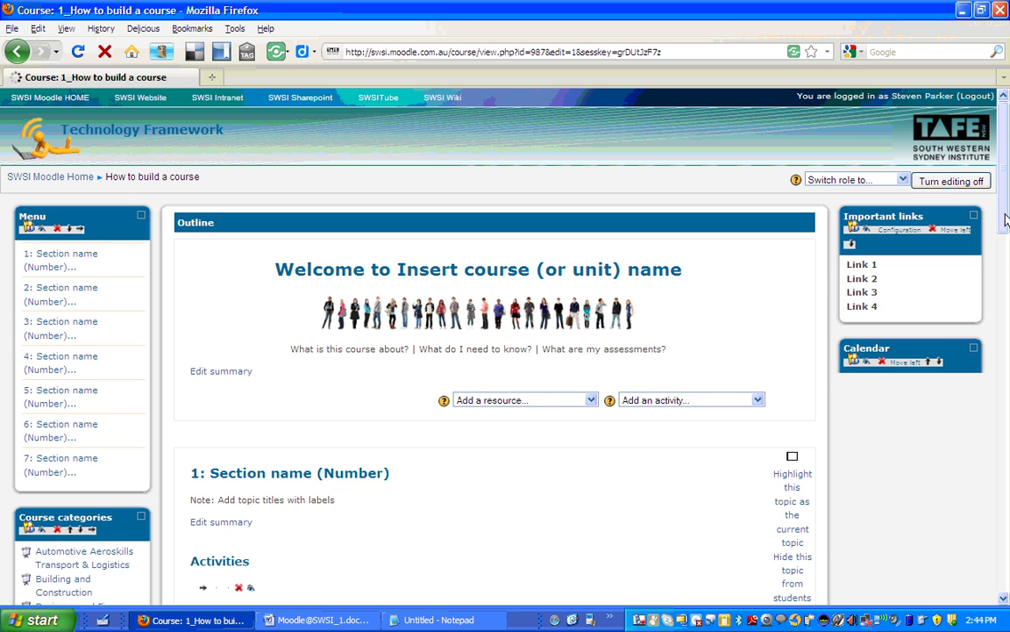
Replace the placeholder "Section name (Number)" in topic 1's summary with the copied title "Getting started" and save the summary
scroll(1003, 270, "down", 5)
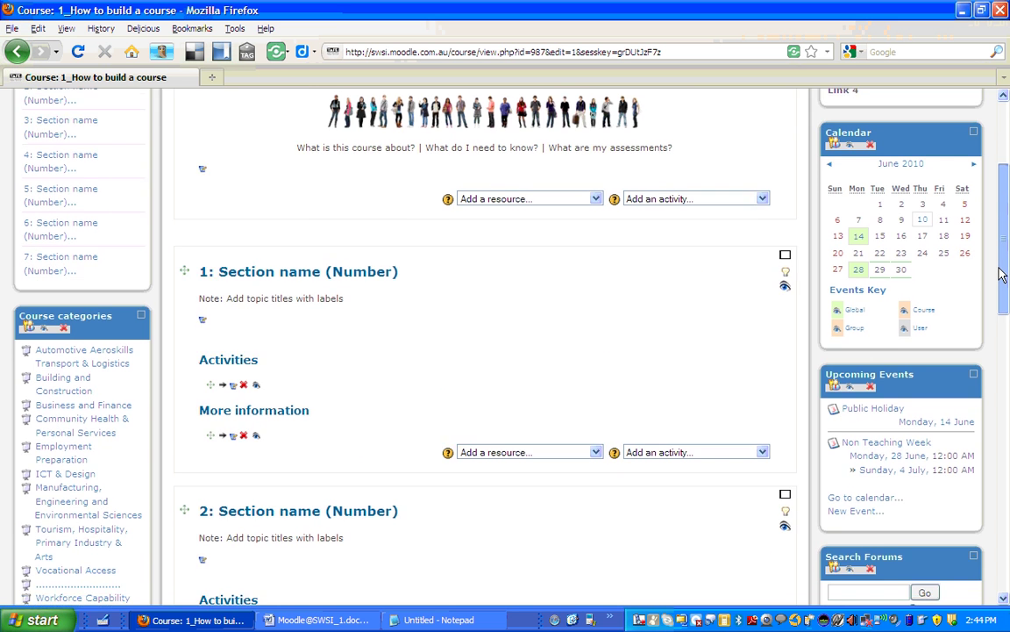
scroll(1002, 256, "up", 2)
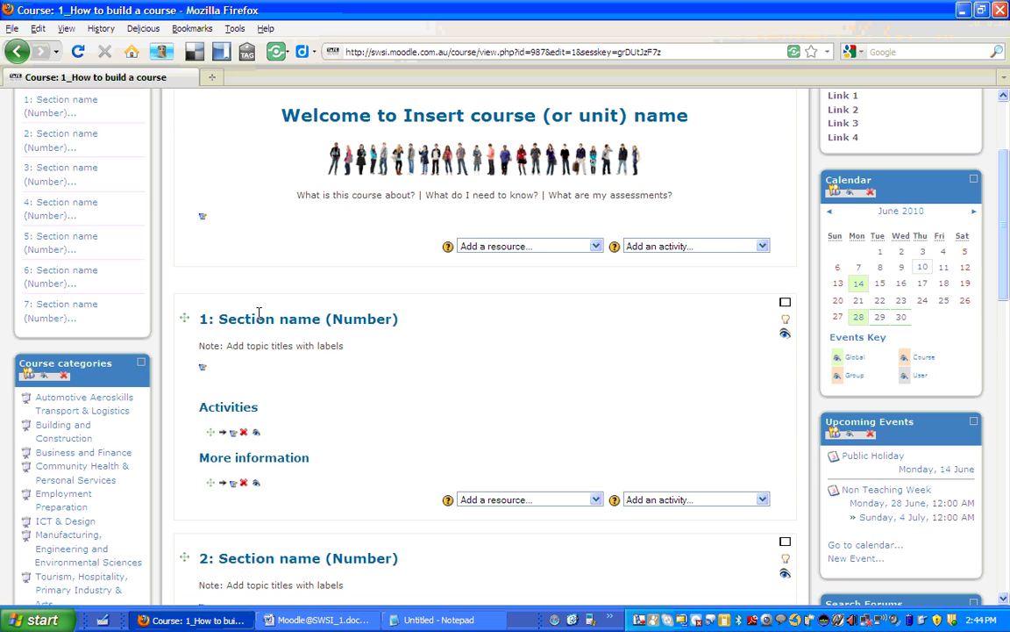
left_click(202, 371)
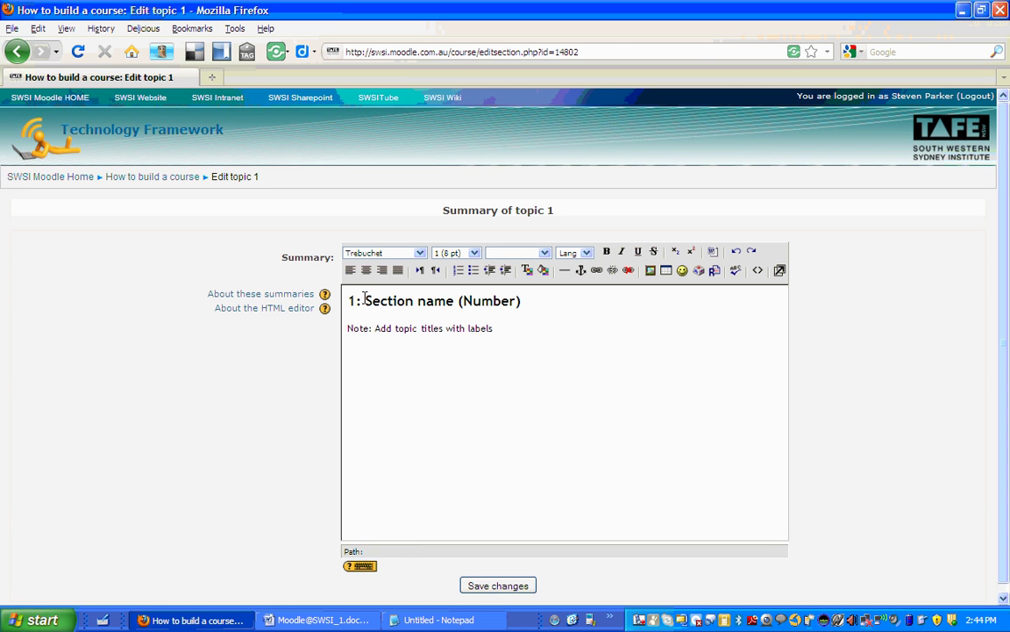
left_click_drag(365, 300, 531, 314)
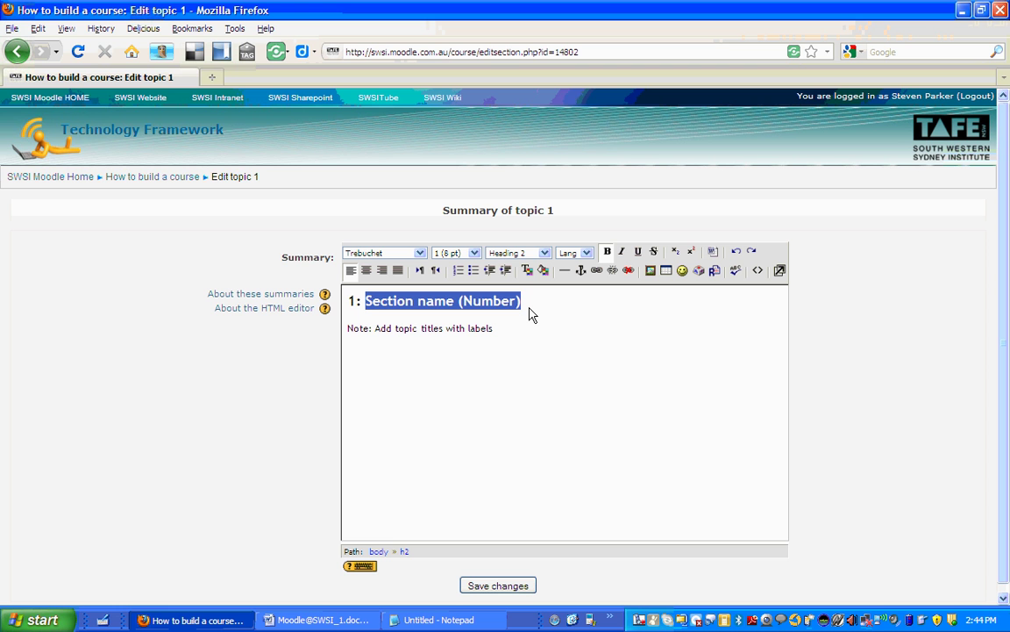
key("ctrl+v")
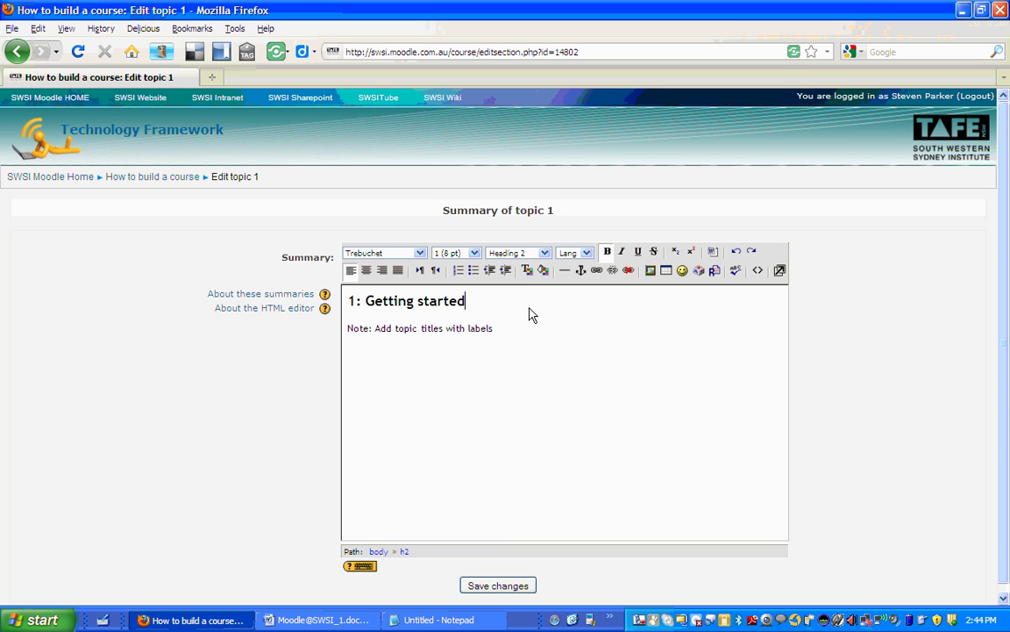
left_click(498, 586)
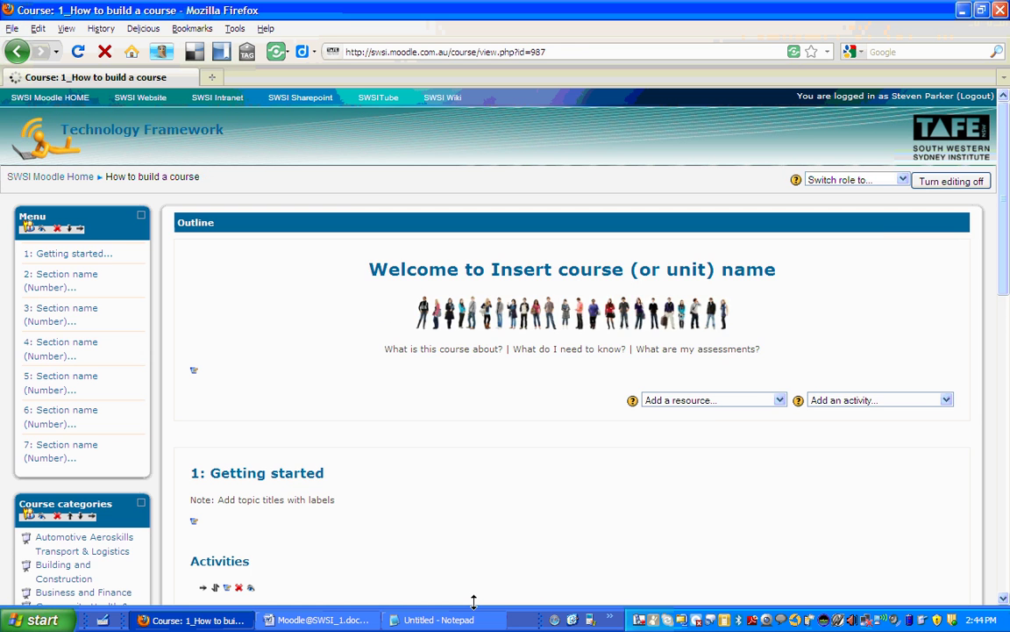
Copy "What is Moodle? Your experience and expectations" from the Notepad list and return to the Moodle course page
left_click(455, 621)
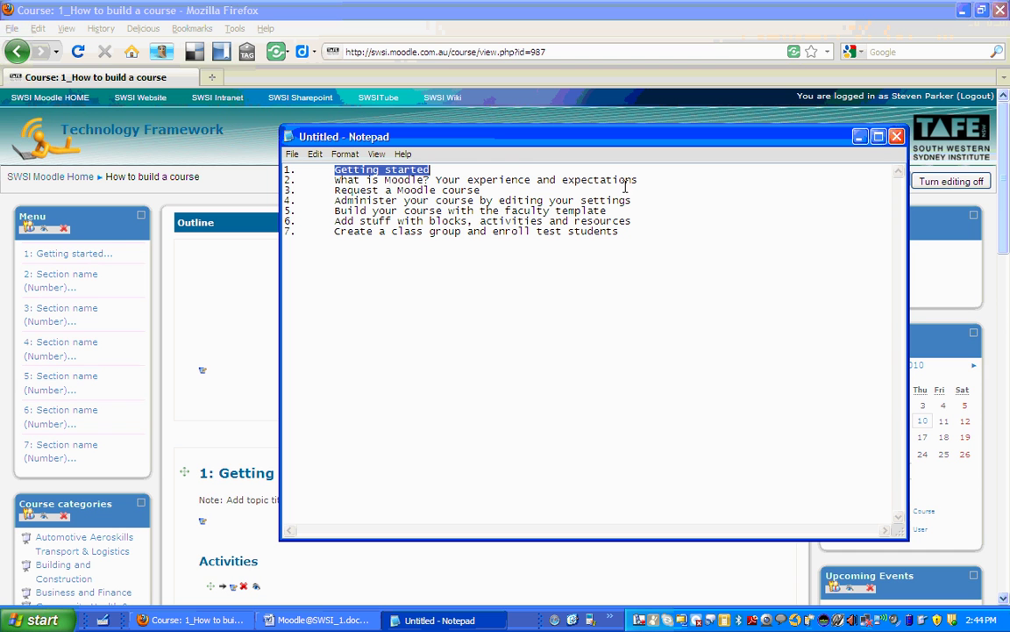
left_click_drag(646, 179, 334, 178)
key("ctrl+c")
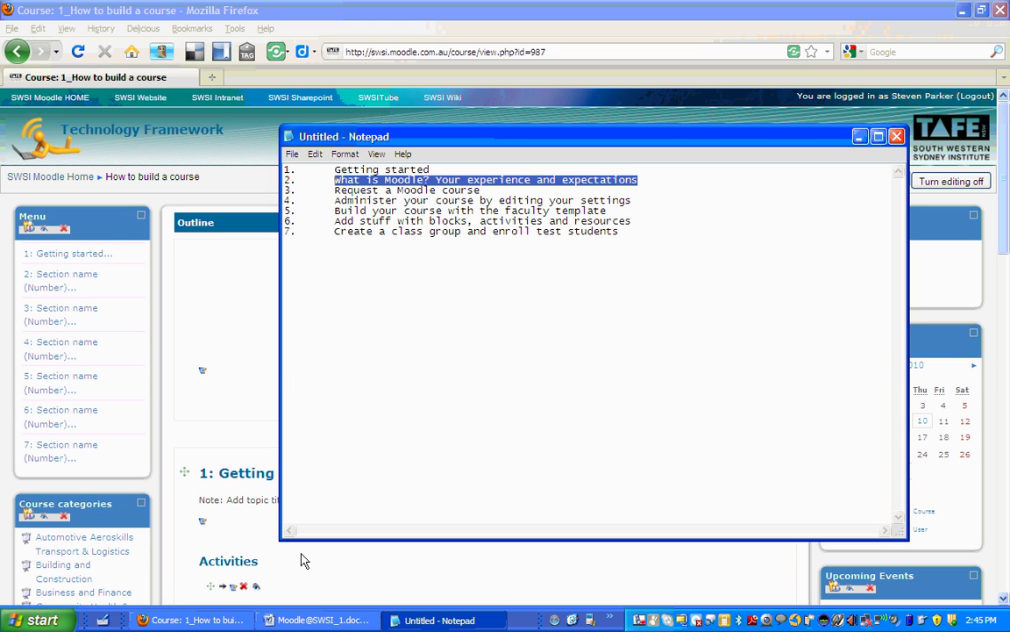
left_click(245, 416)
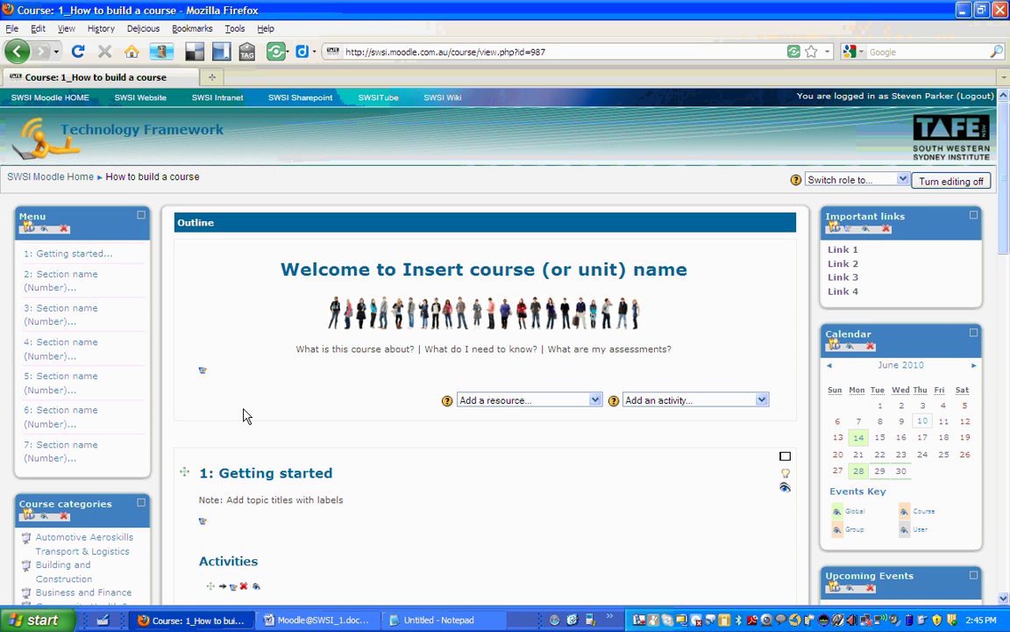
Replace topic 2's placeholder section name with the copied title "What is Moodle? Your experience and expectations", save the summary and display topic 2
scroll(1006, 230, "down", 7)
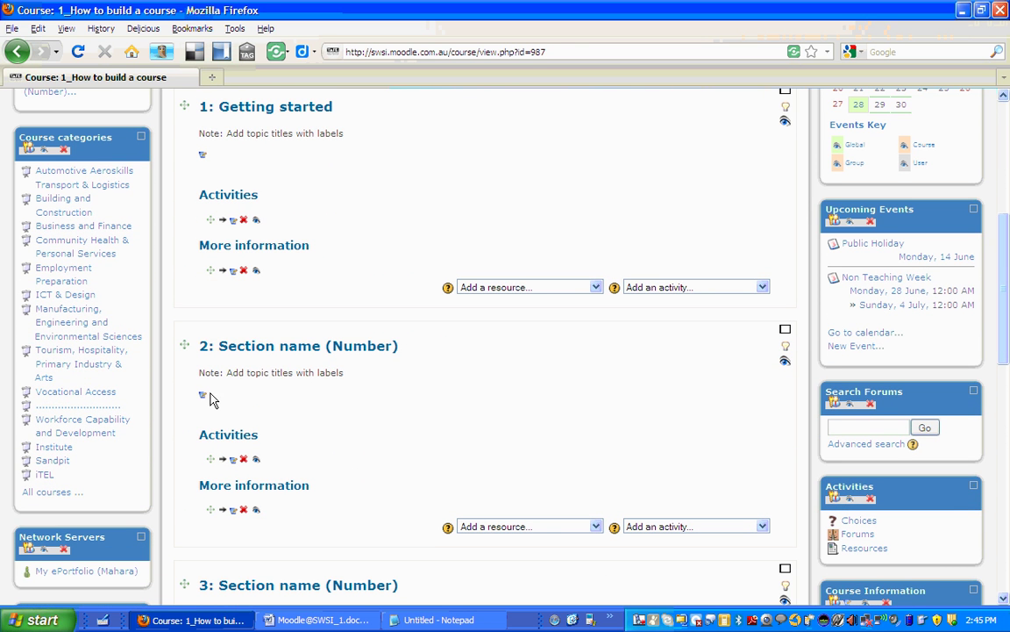
left_click(203, 398)
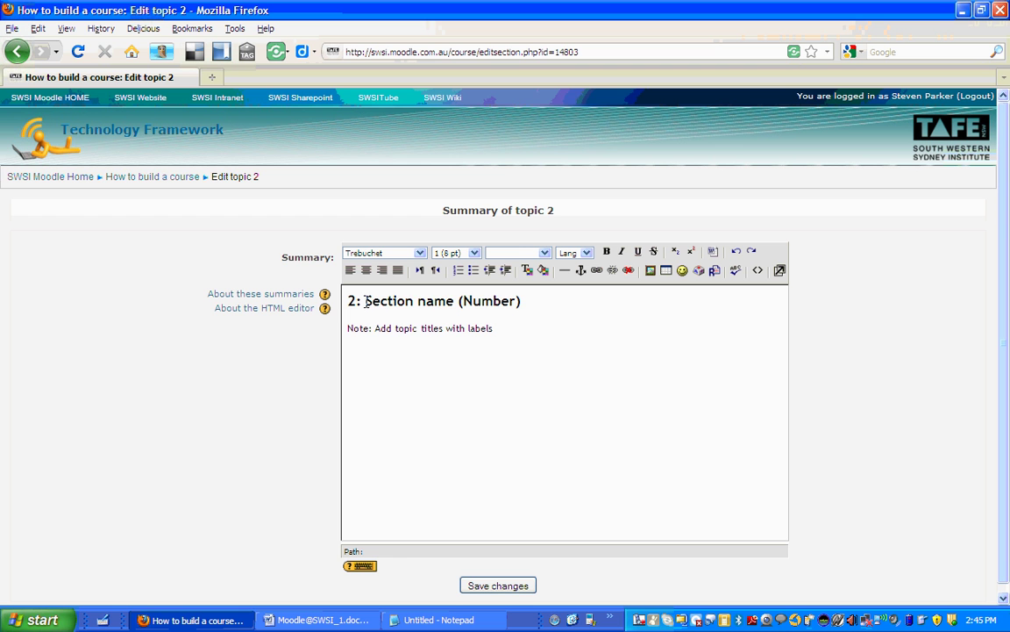
left_click_drag(366, 301, 566, 309)
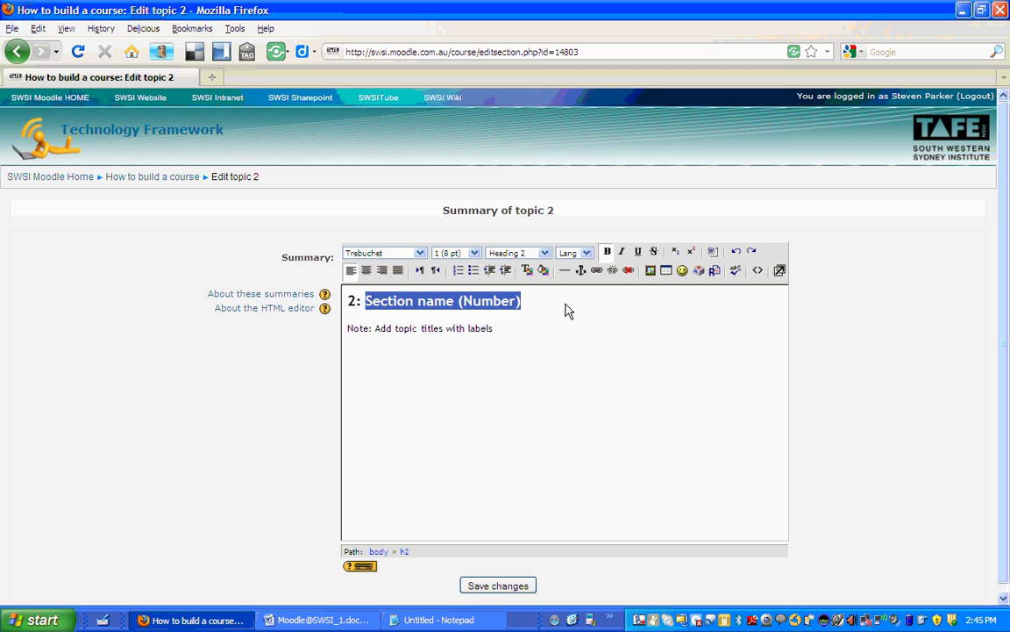
key("ctrl+v")
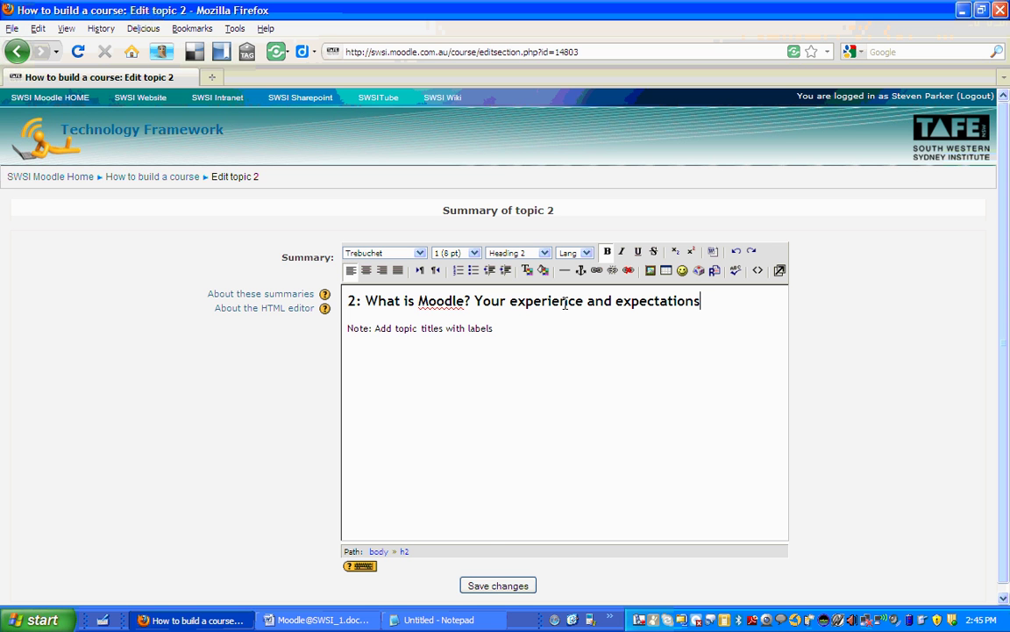
left_click(483, 586)
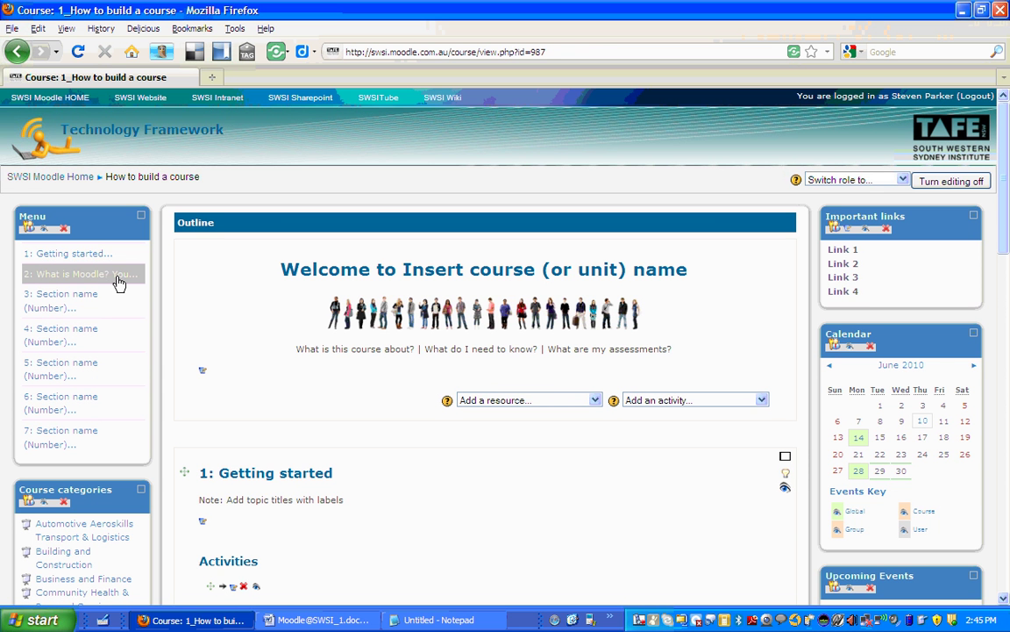
left_click(65, 272)
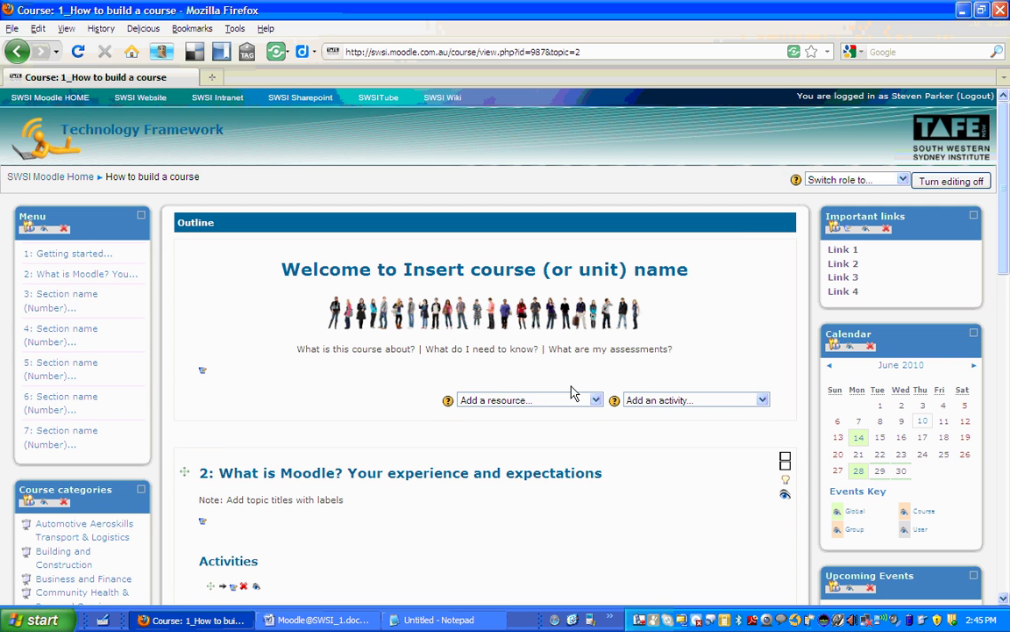
Replace the placeholder course name in the welcome heading of the topic 0 summary with "Moodle@SWSI" and save the summary
left_click(203, 372)
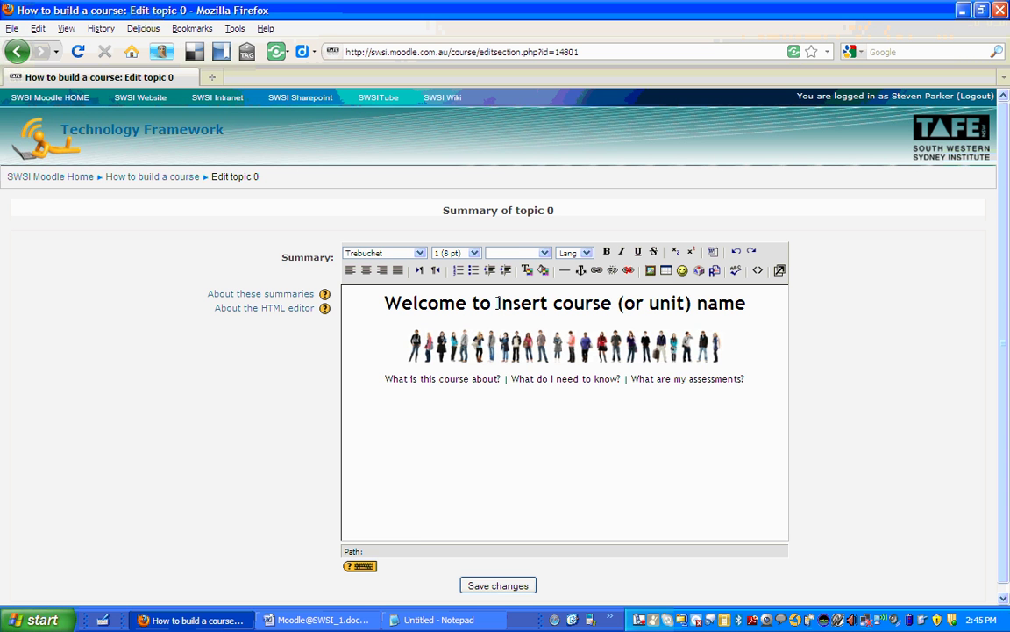
left_click_drag(497, 303, 741, 304)
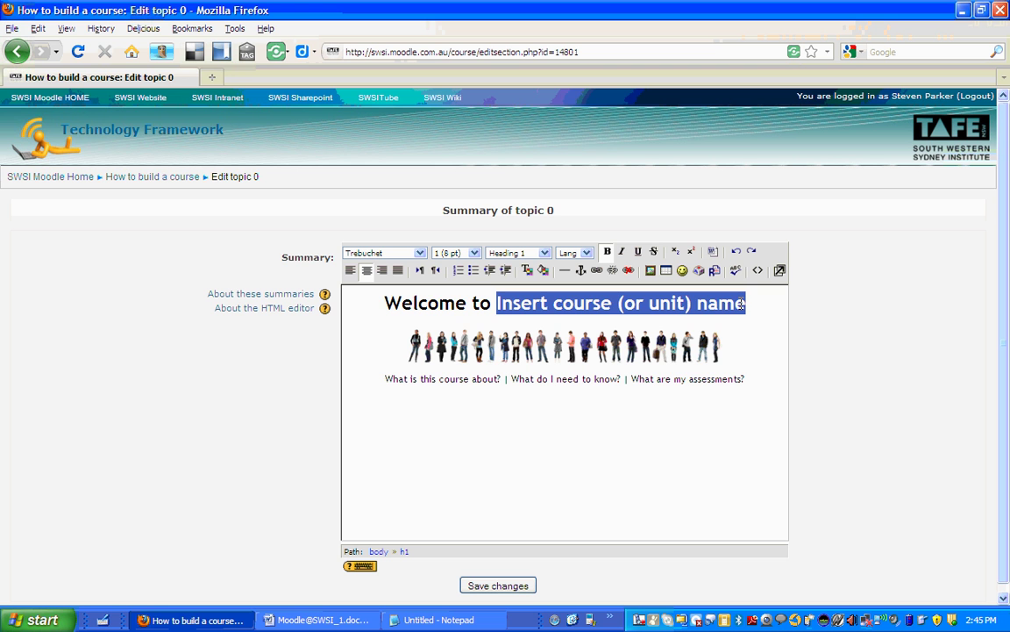
type("M")
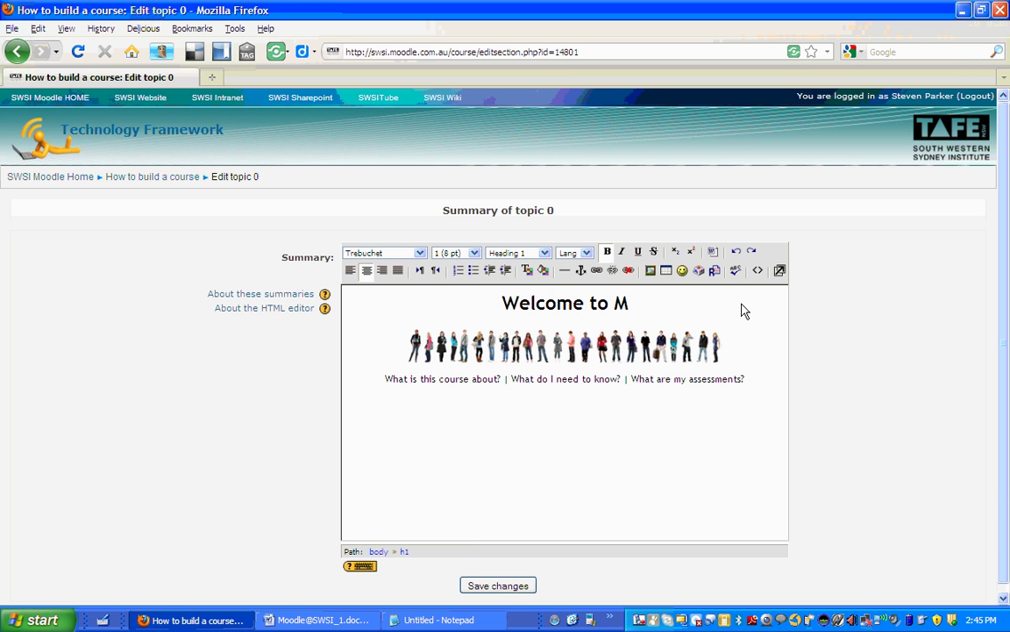
type("oodle")
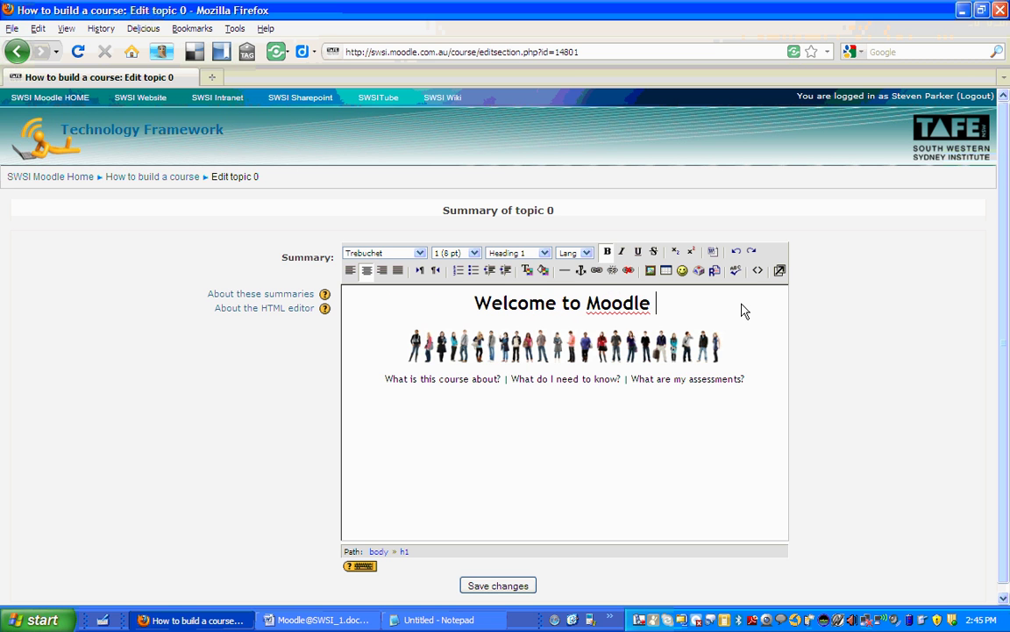
key("BackSpace")
type("@")
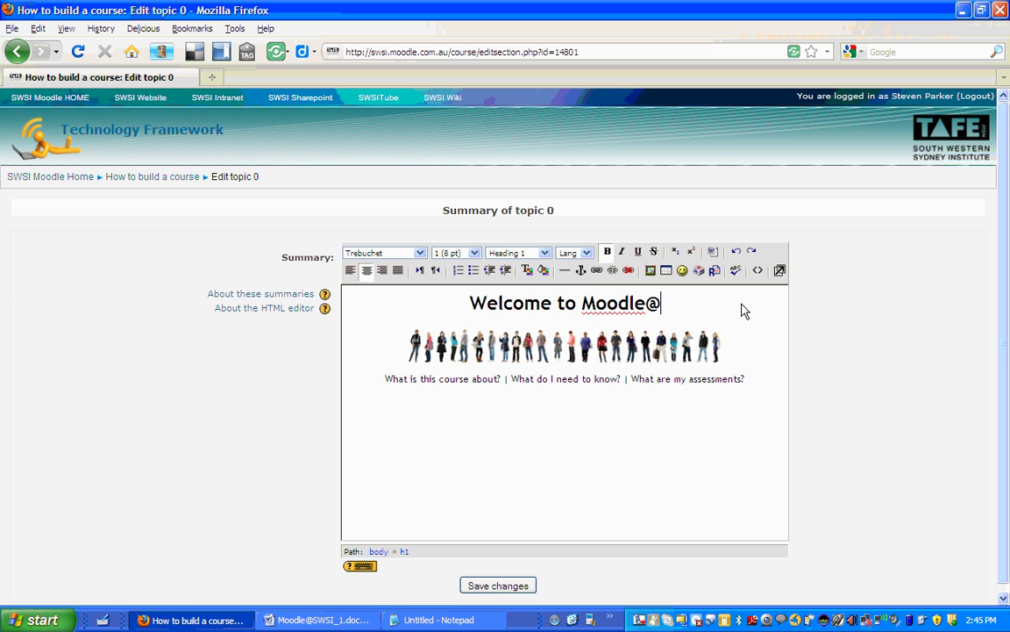
type("SWSI")
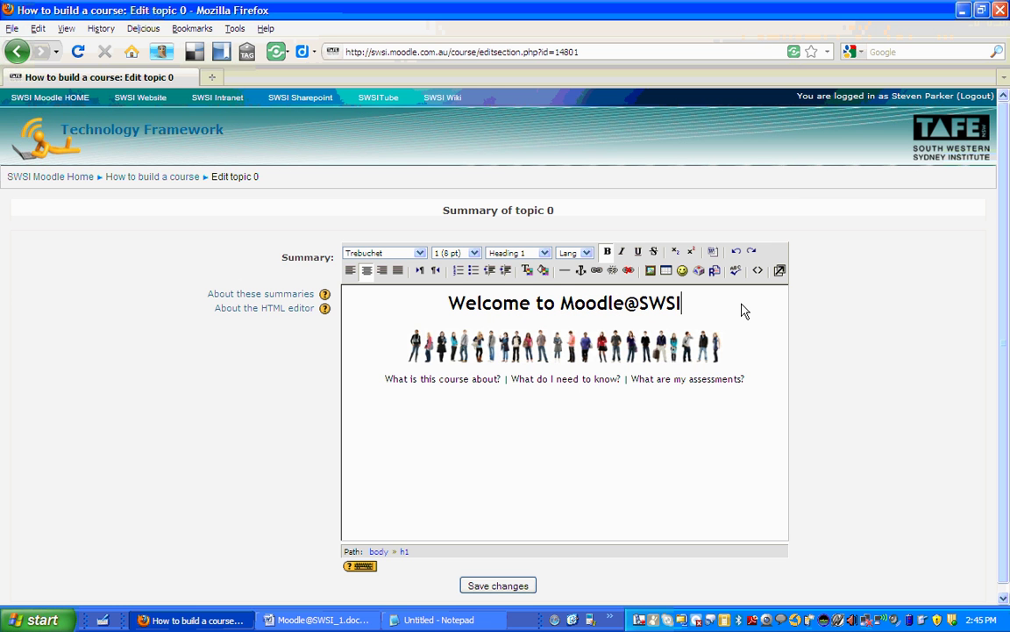
left_click(509, 588)
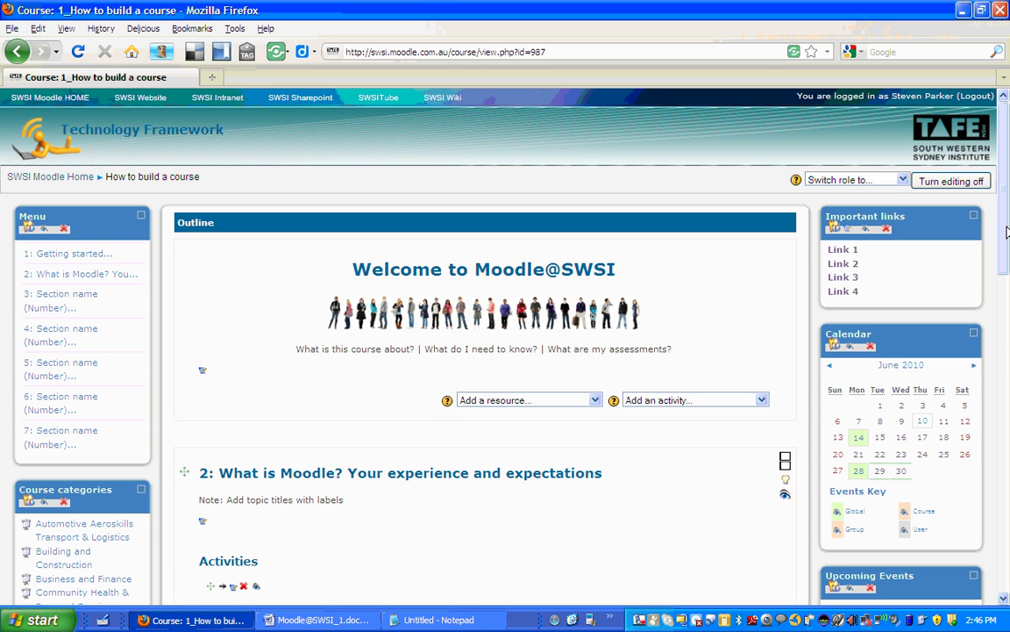
right_click(640, 621)
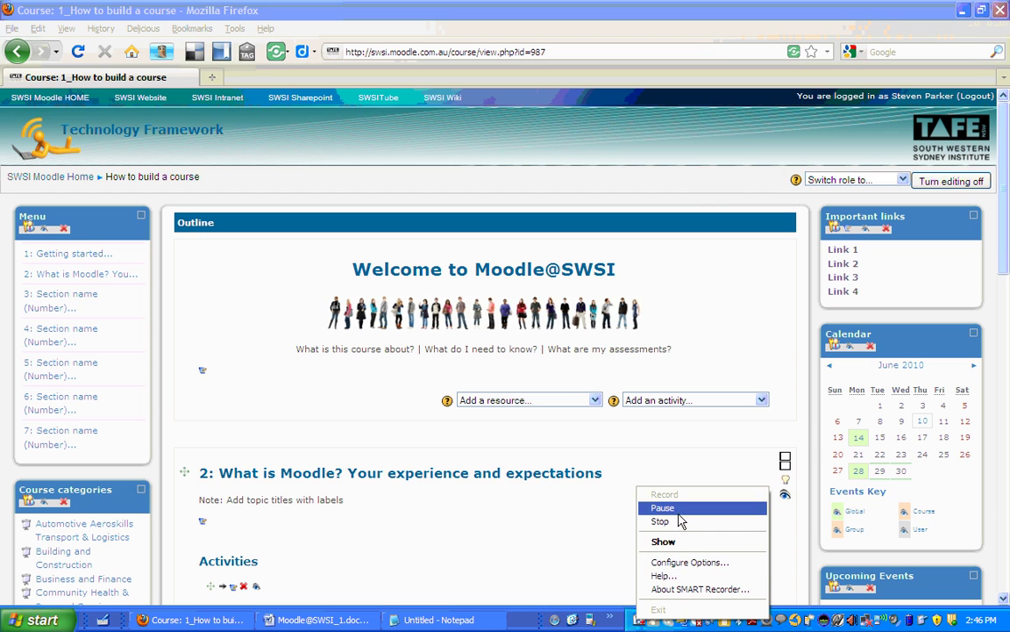